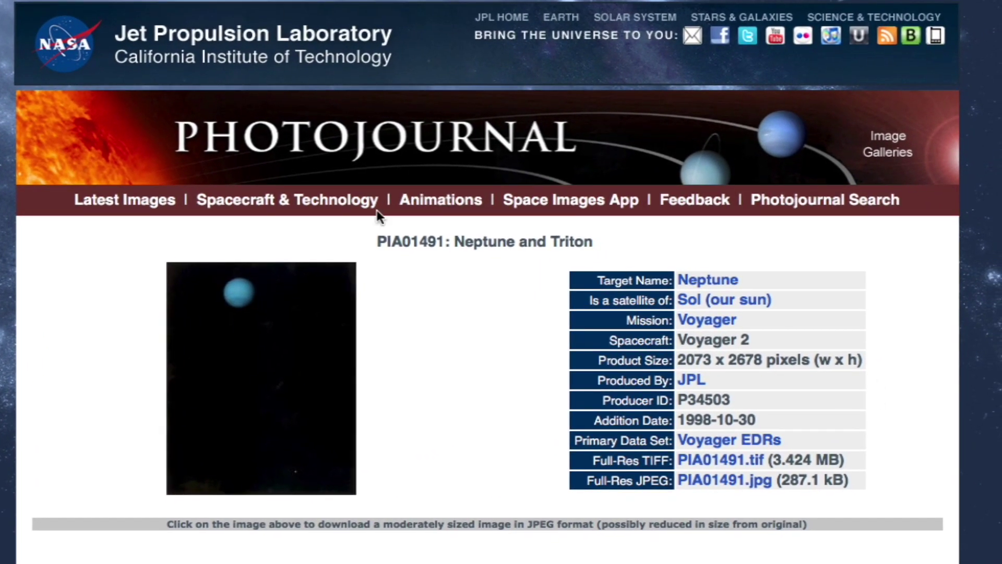
- On the PIA01491 page, bring up the context menu for the Full-Res TIFF link PIA01491.tif
{"action": "scroll", "coordinate": [444, 329], "scroll_direction": "down", "scroll_amount": 3}
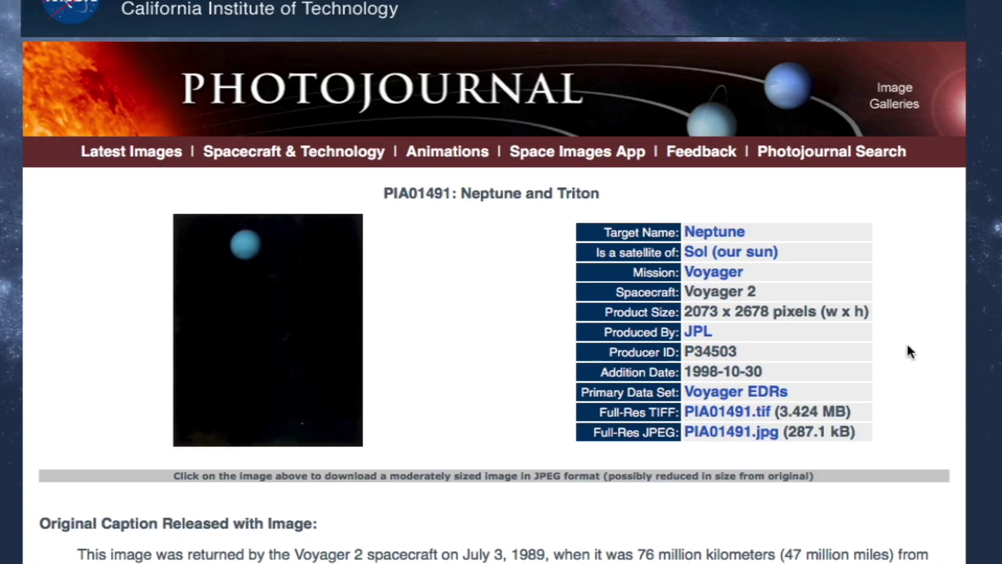
{"action": "right_click", "coordinate": [735, 412]}
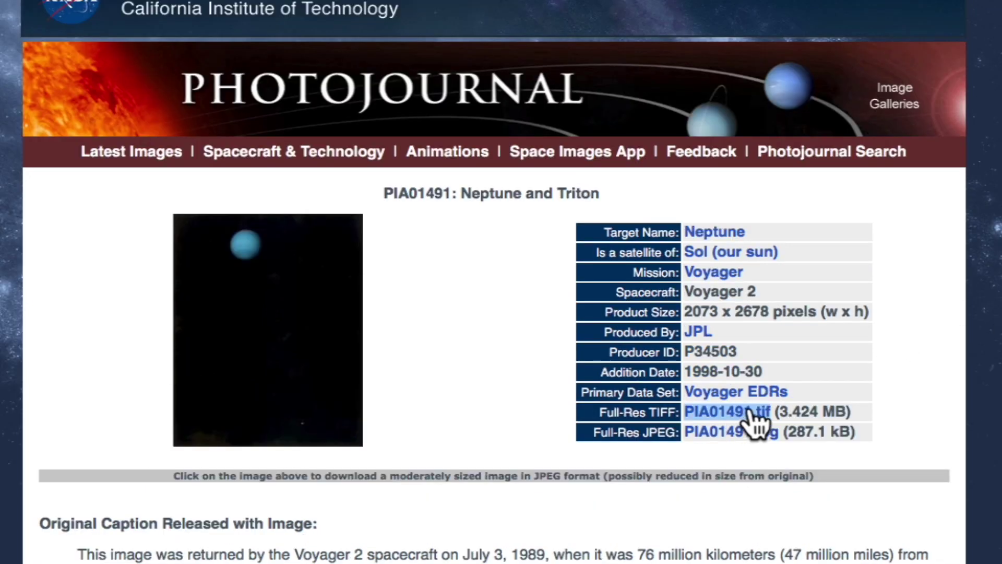
- Open the full-resolution PIA01491 Neptune TIFF from the link's context menu
{"action": "left_click", "coordinate": [823, 419]}
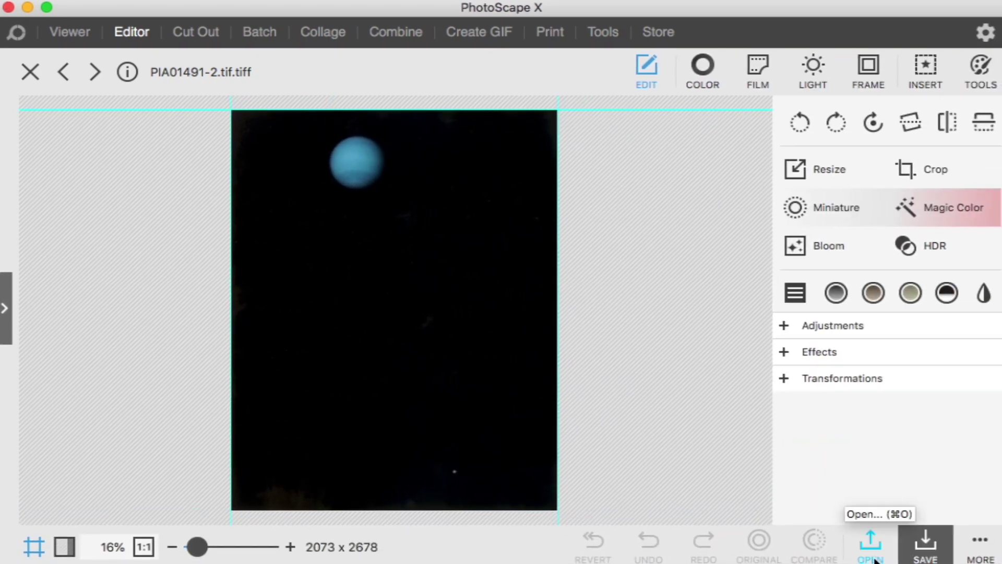
- Apply a COLOR Brighten of 100 to the Neptune image
{"action": "left_click", "coordinate": [701, 64]}
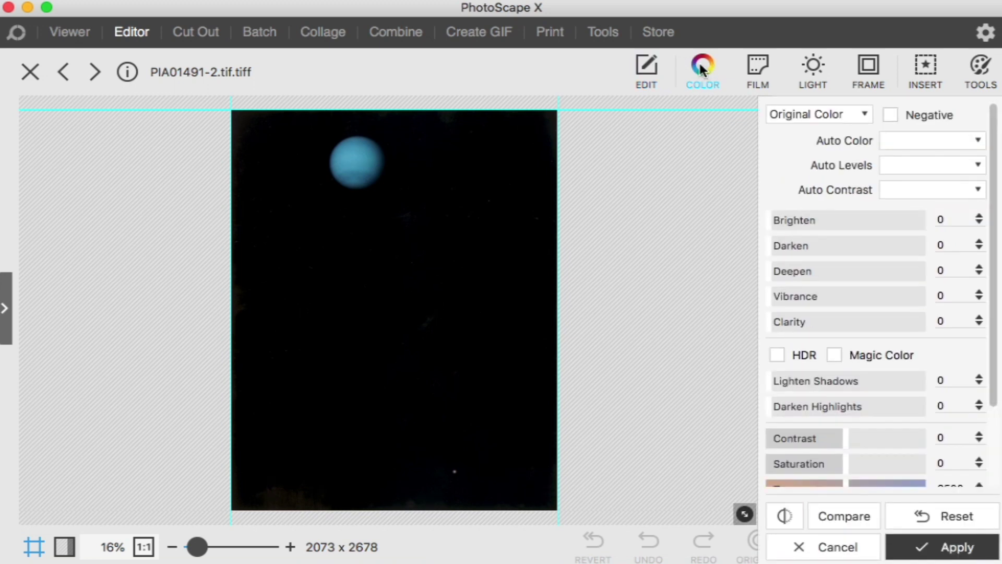
{"action": "left_click_drag", "start_coordinate": [799, 218], "coordinate": [964, 239]}
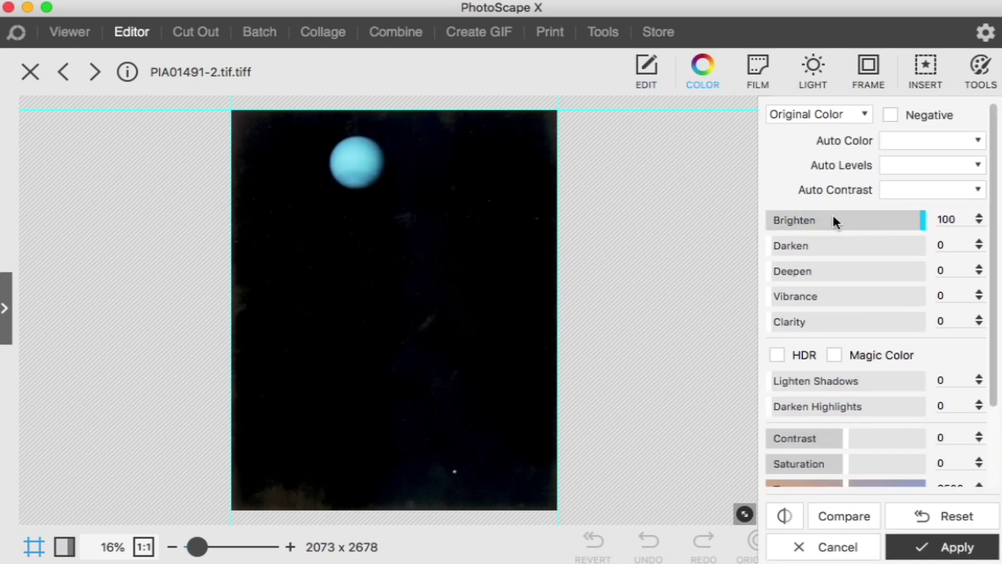
{"action": "left_click_drag", "start_coordinate": [834, 216], "coordinate": [957, 235]}
{"action": "left_click", "coordinate": [940, 550]}
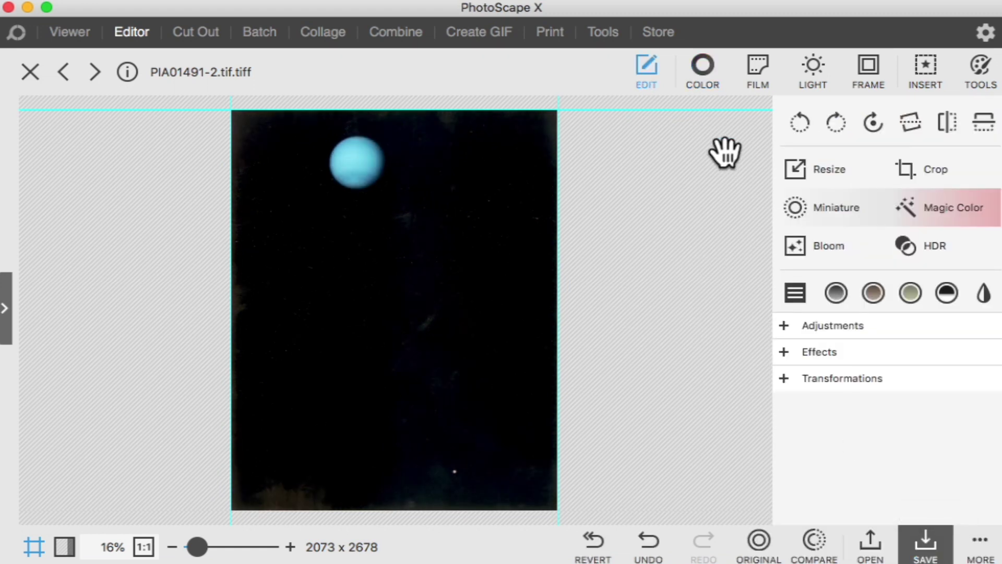
- Apply three more Brighten passes, the last one at 59
{"action": "left_click", "coordinate": [703, 65]}
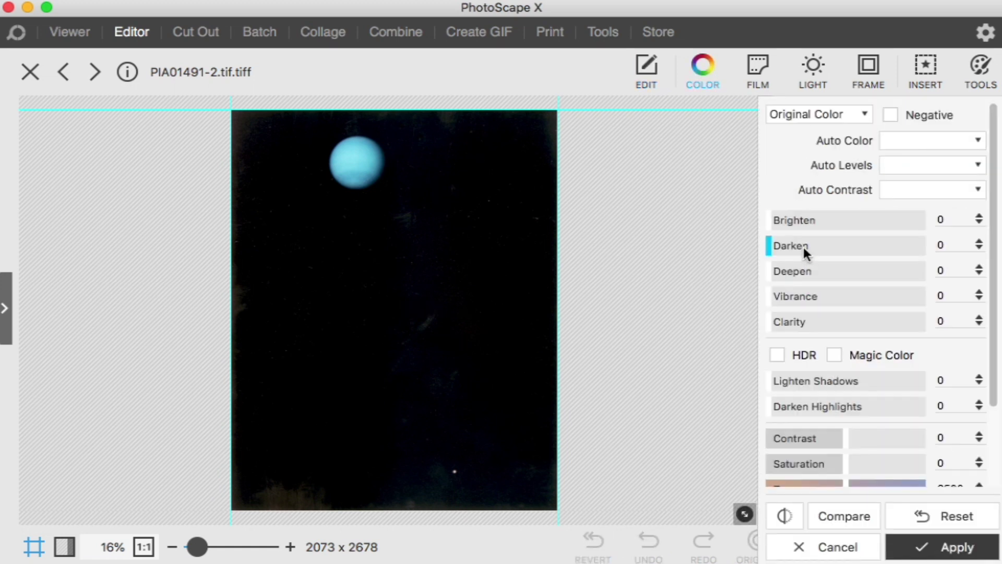
{"action": "left_click_drag", "start_coordinate": [783, 220], "coordinate": [929, 230]}
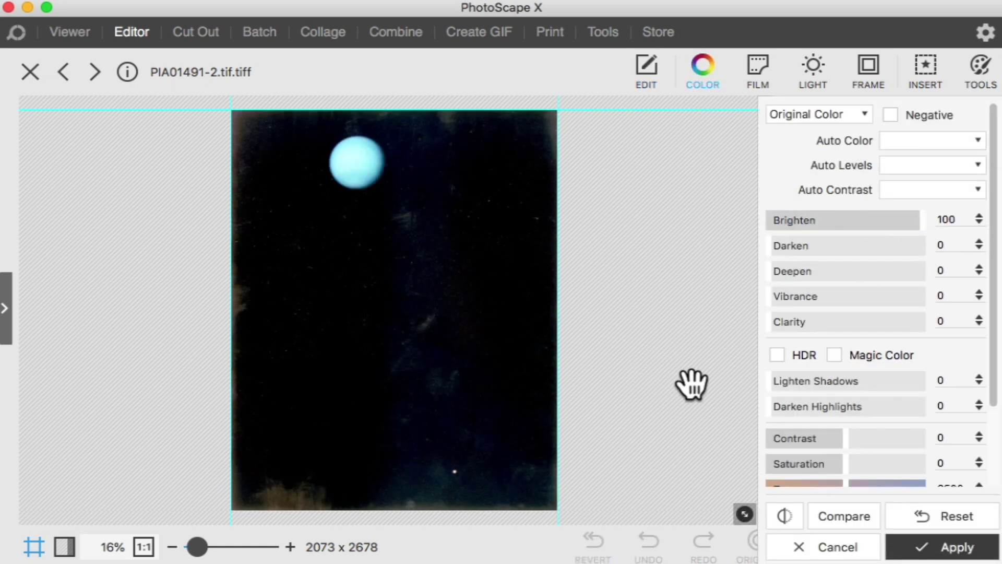
{"action": "left_click", "coordinate": [956, 552]}
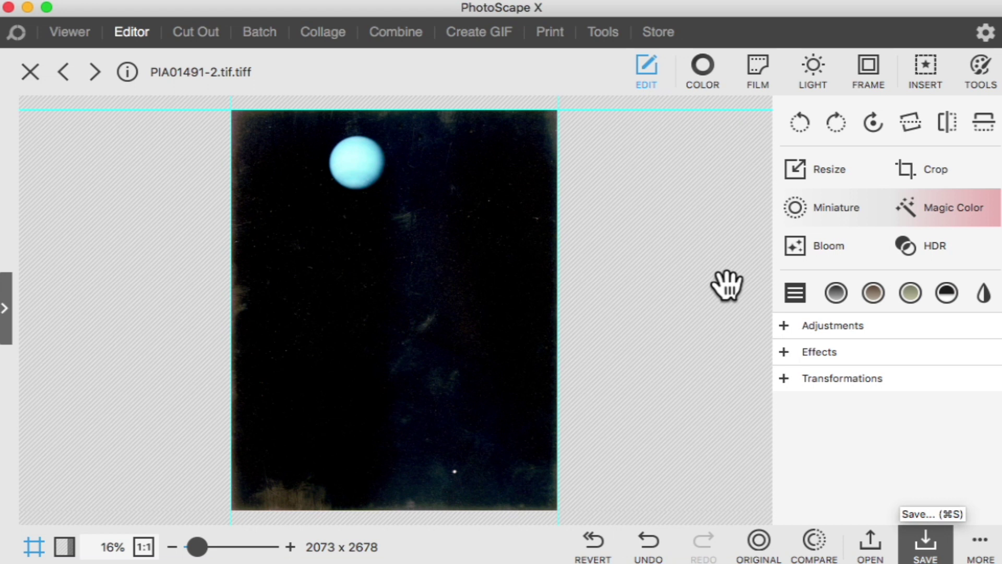
{"action": "left_click", "coordinate": [699, 64]}
{"action": "left_click_drag", "start_coordinate": [785, 219], "coordinate": [977, 273]}
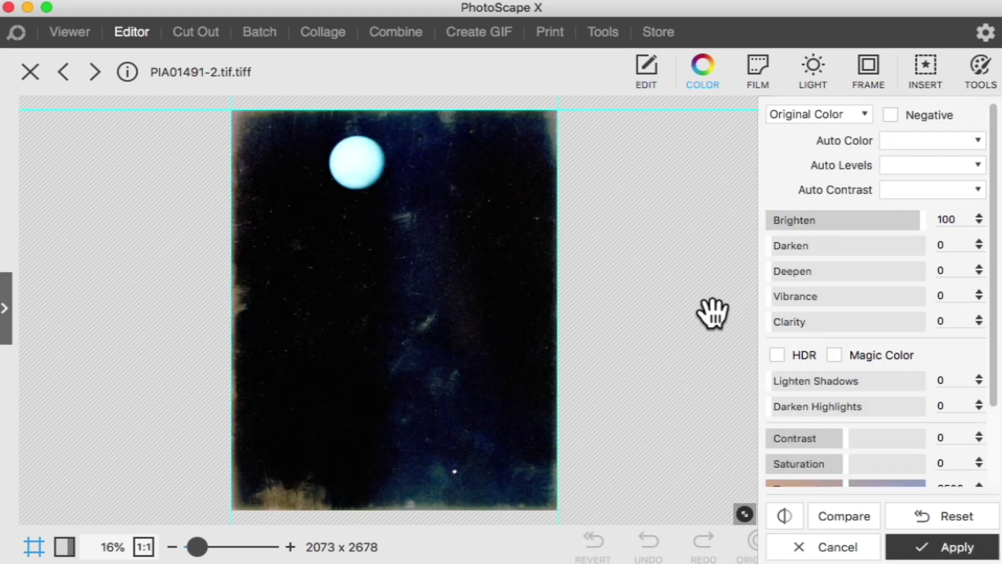
{"action": "left_click", "coordinate": [944, 548]}
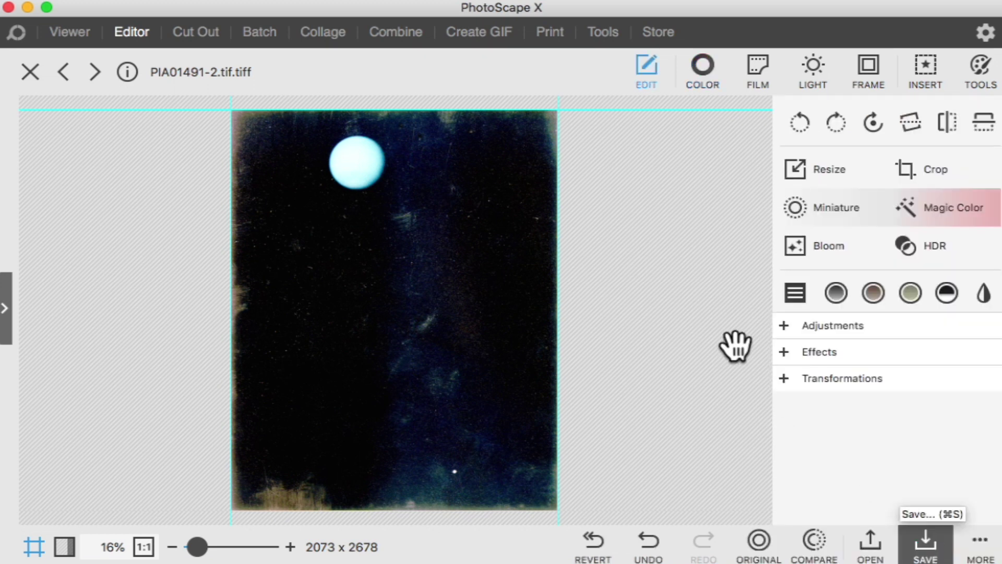
{"action": "left_click", "coordinate": [709, 69]}
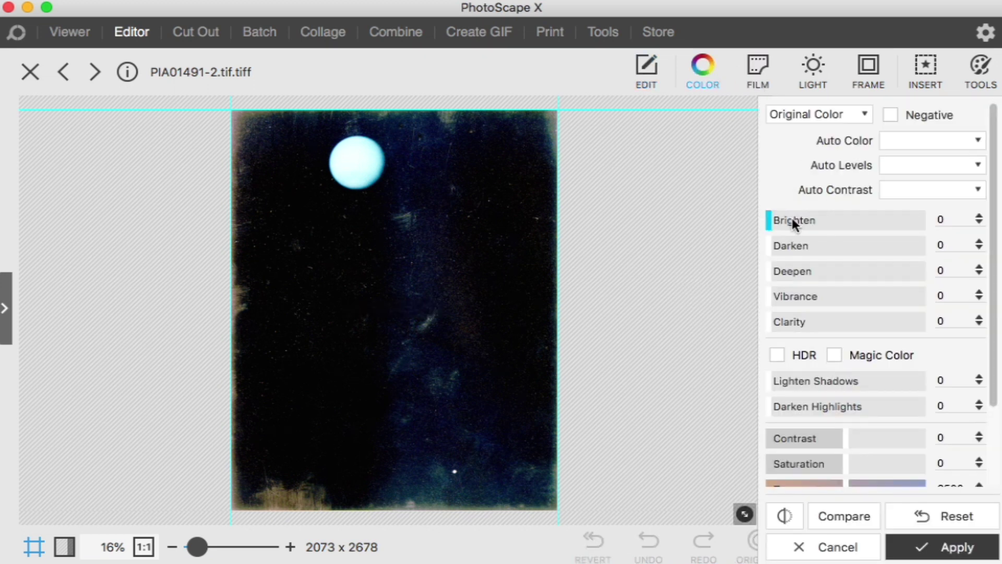
{"action": "left_click_drag", "start_coordinate": [794, 218], "coordinate": [859, 234]}
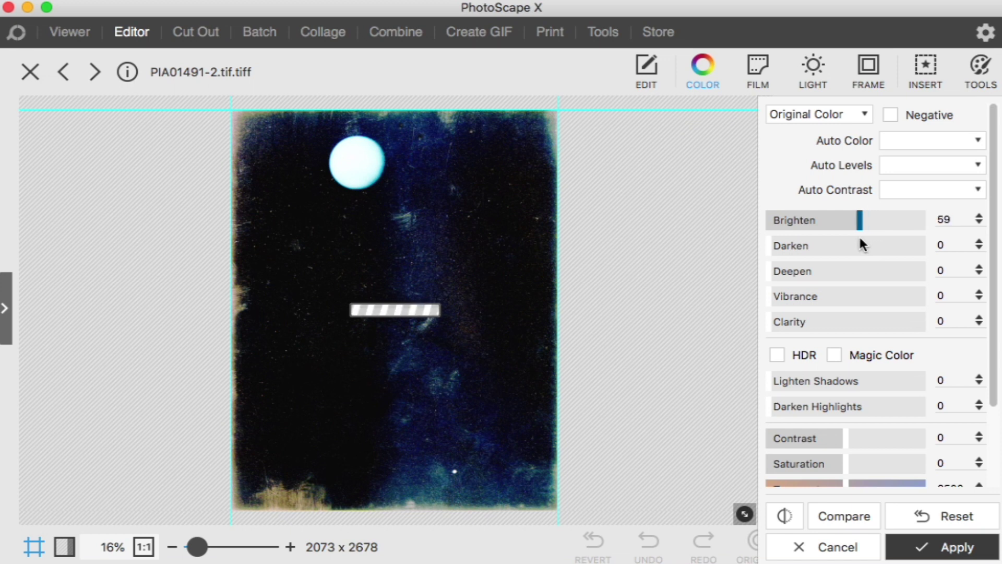
{"action": "left_click", "coordinate": [960, 549]}
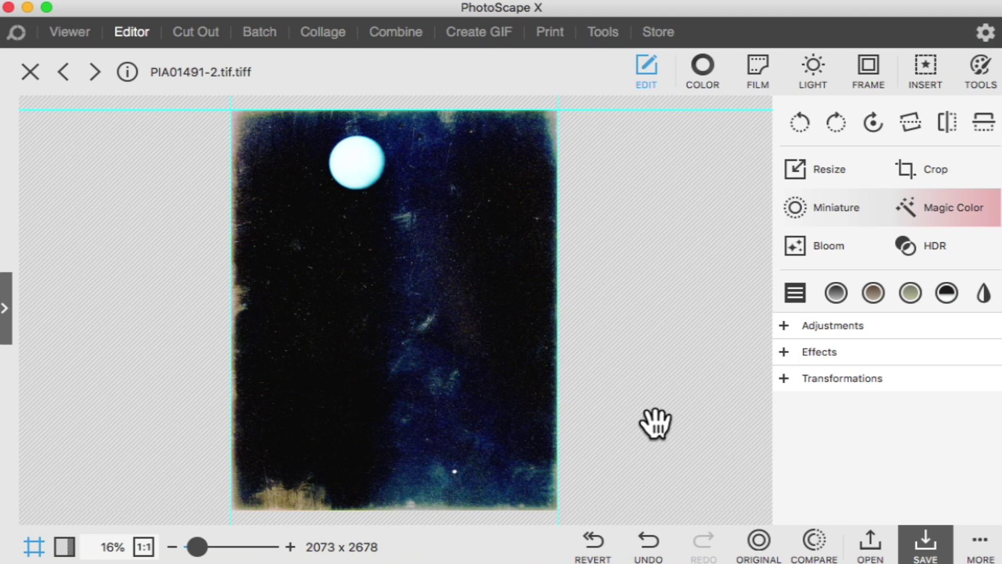
- Zoom to 65% and pan across the brightened photo, inspecting the dark sky for marks
{"action": "left_click_drag", "start_coordinate": [197, 546], "coordinate": [202, 547]}
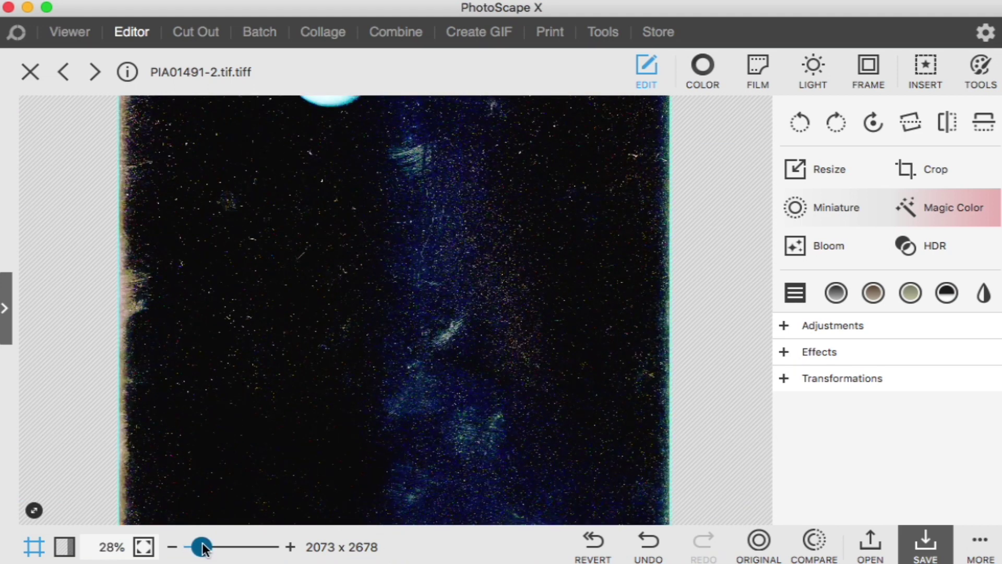
{"action": "left_click_drag", "start_coordinate": [418, 217], "coordinate": [475, 381]}
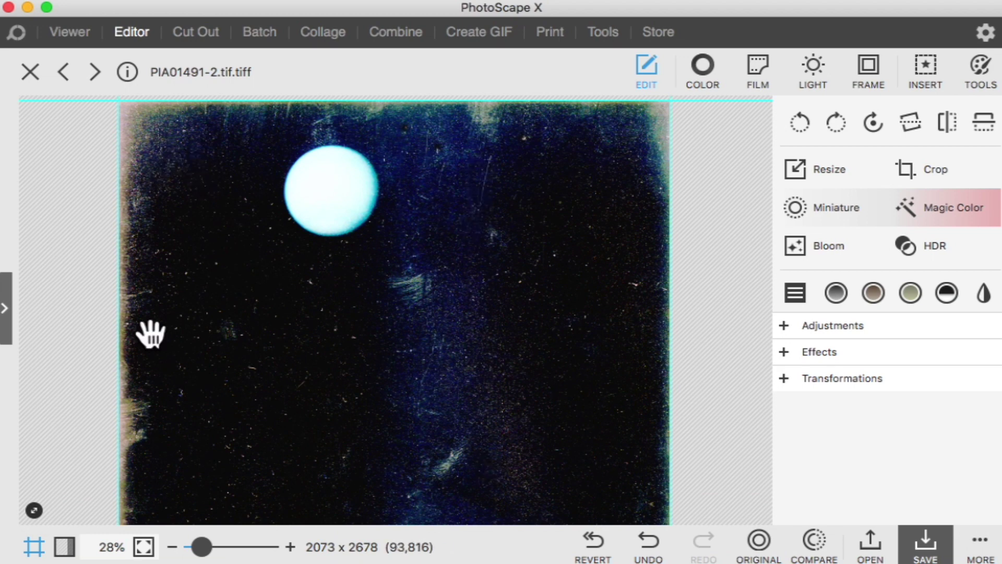
{"action": "left_click_drag", "start_coordinate": [202, 546], "coordinate": [204, 547]}
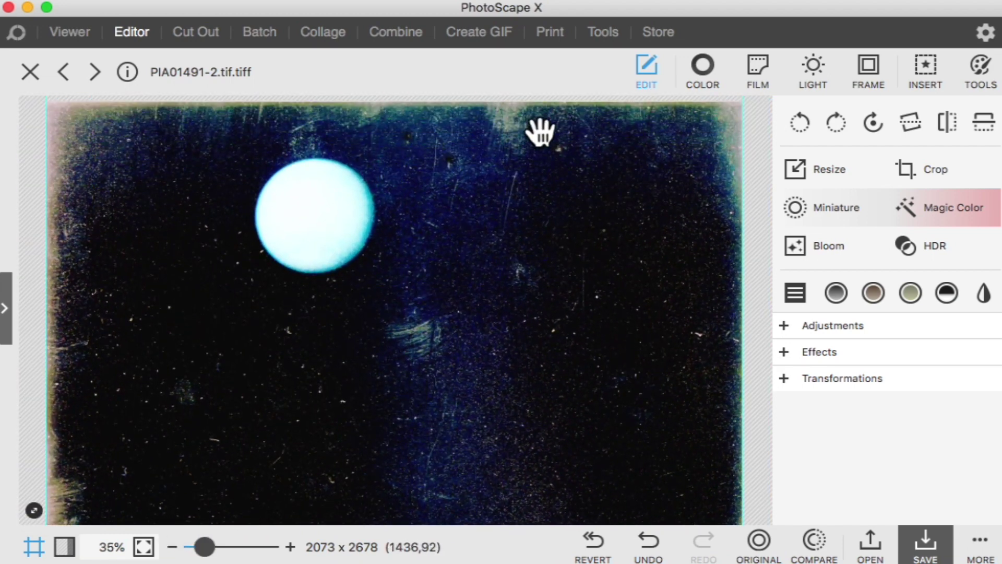
{"action": "left_click_drag", "start_coordinate": [203, 547], "coordinate": [216, 546]}
{"action": "scroll", "coordinate": [251, 293], "scroll_direction": "left", "scroll_amount": 2}
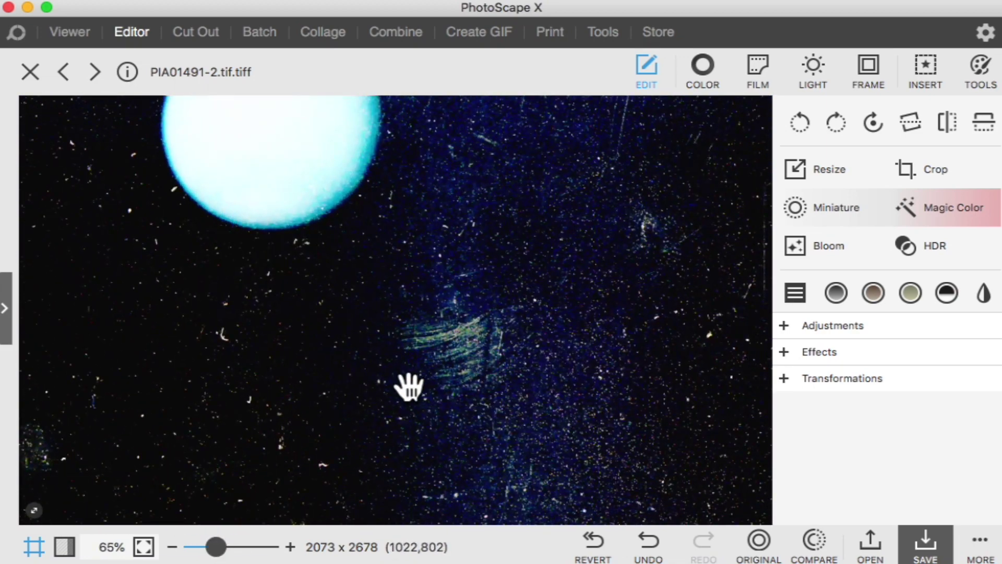
{"action": "scroll", "coordinate": [470, 365], "scroll_direction": "up", "scroll_amount": 5}
{"action": "scroll", "coordinate": [470, 365], "scroll_direction": "right", "scroll_amount": 5}
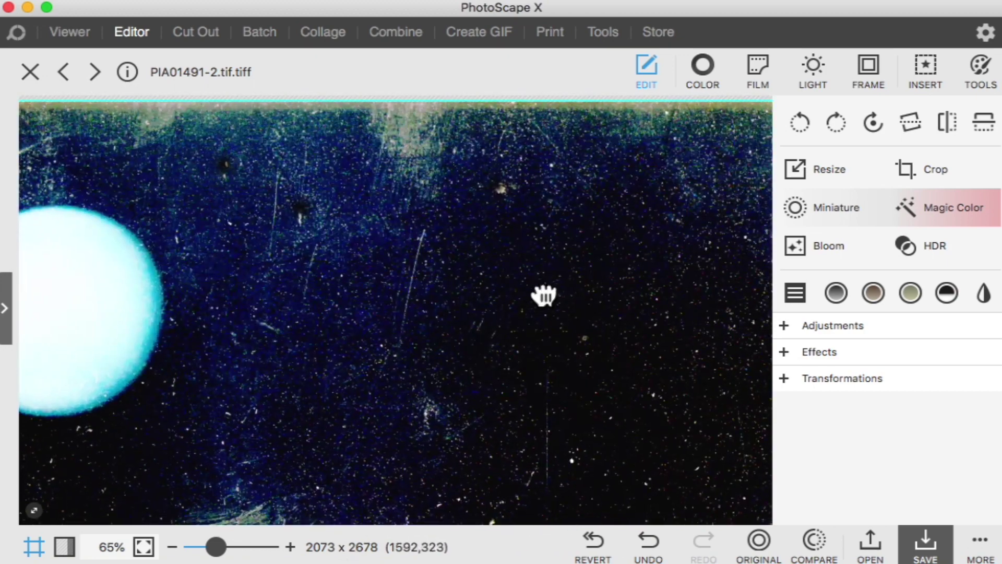
{"action": "scroll", "coordinate": [197, 163], "scroll_direction": "left", "scroll_amount": 10}
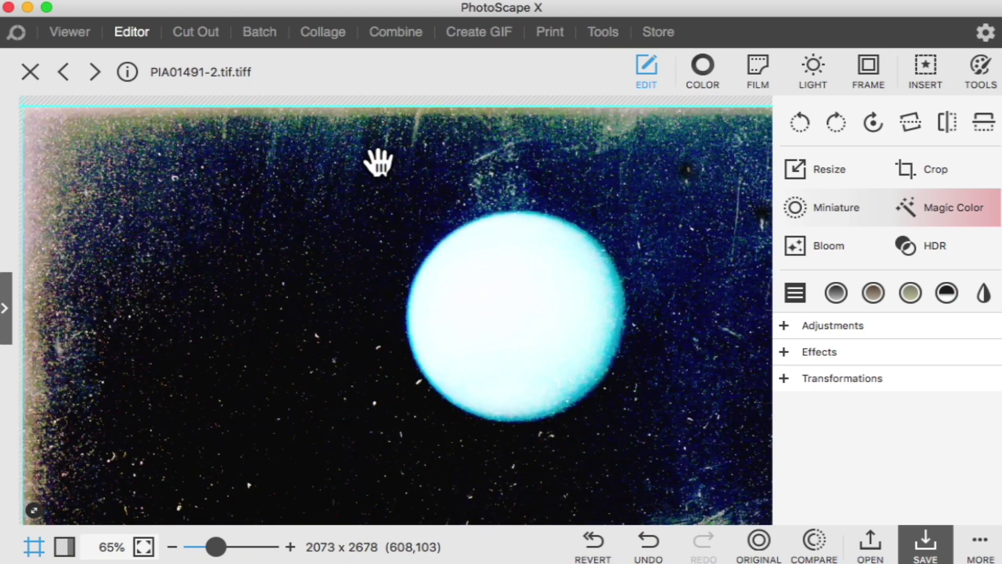
{"action": "scroll", "coordinate": [105, 313], "scroll_direction": "down", "scroll_amount": 10}
{"action": "scroll", "coordinate": [215, 264], "scroll_direction": "up", "scroll_amount": 2}
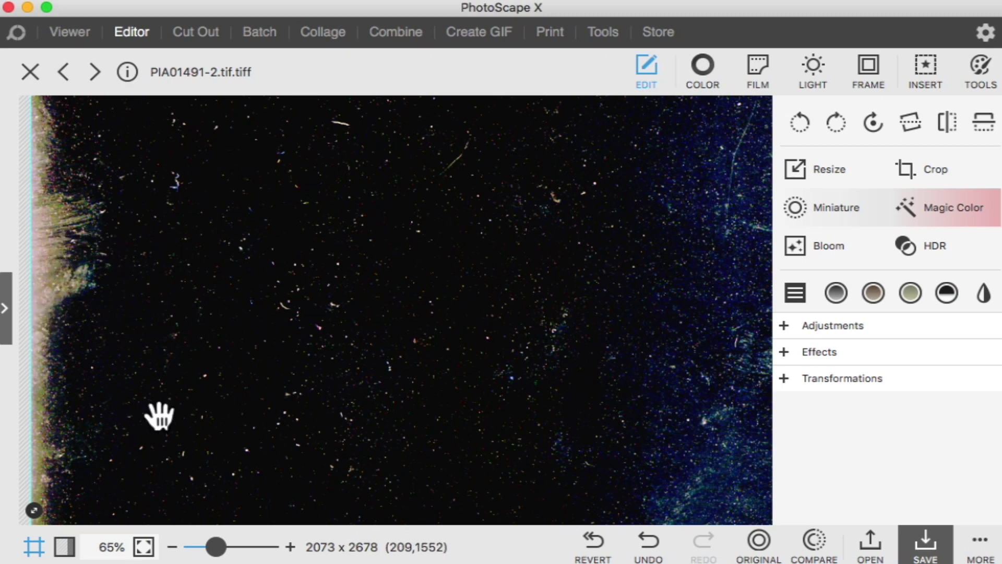
{"action": "scroll", "coordinate": [207, 184], "scroll_direction": "down", "scroll_amount": 10}
{"action": "scroll", "coordinate": [207, 184], "scroll_direction": "down", "scroll_amount": 5}
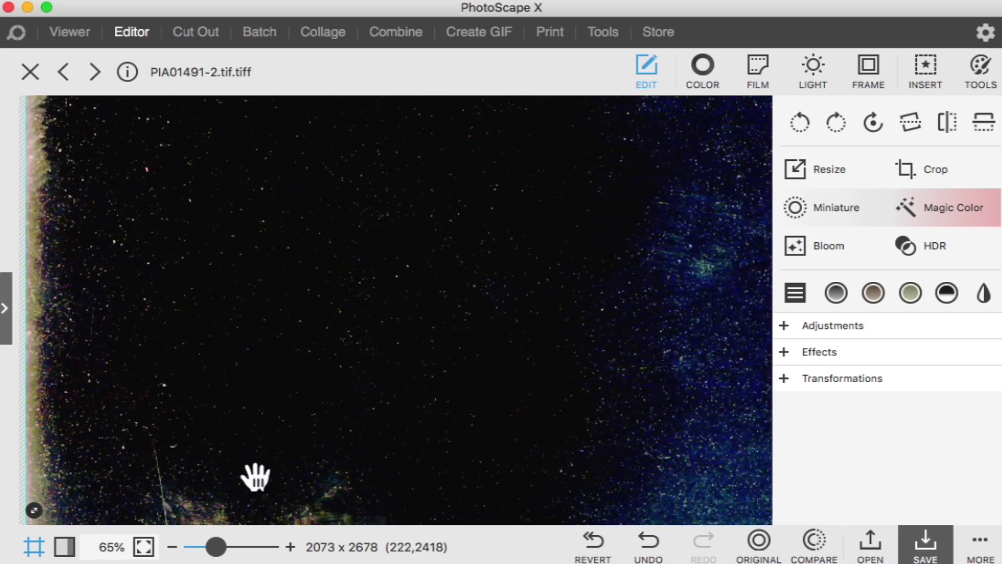
{"action": "scroll", "coordinate": [310, 259], "scroll_direction": "down", "scroll_amount": 5}
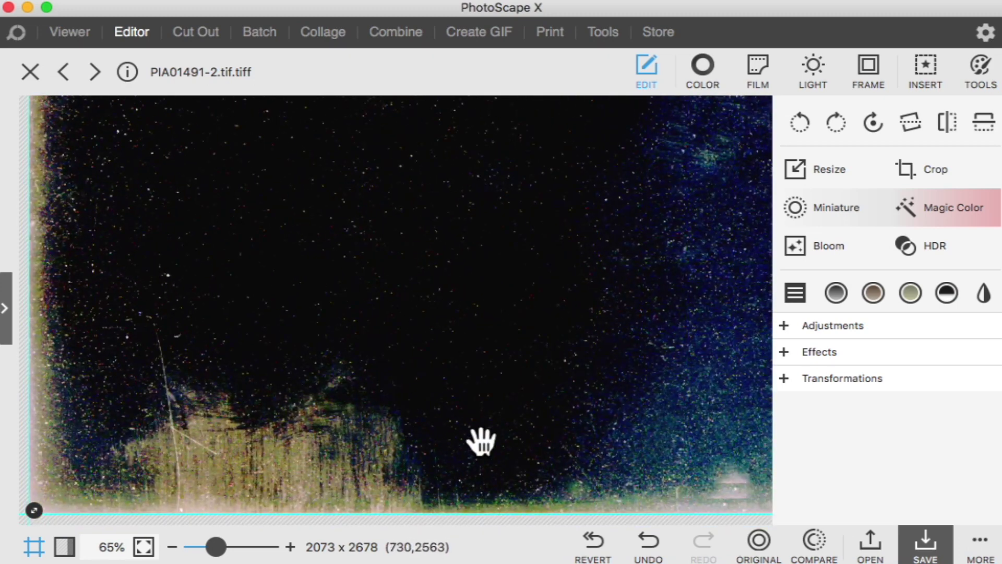
{"action": "scroll", "coordinate": [600, 376], "scroll_direction": "right", "scroll_amount": 2}
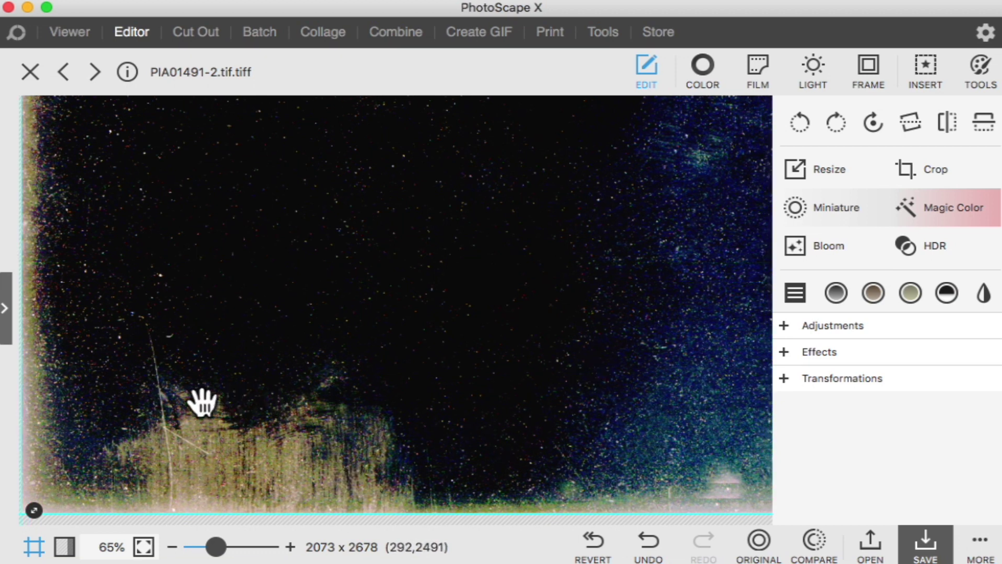
{"action": "scroll", "coordinate": [511, 435], "scroll_direction": "left", "scroll_amount": 2}
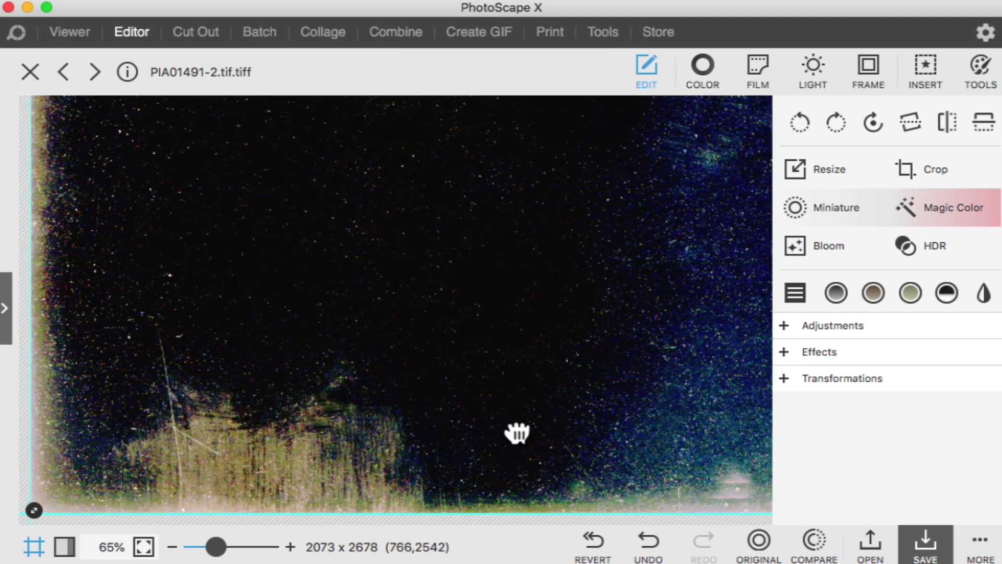
{"action": "scroll", "coordinate": [514, 432], "scroll_direction": "right", "scroll_amount": 2}
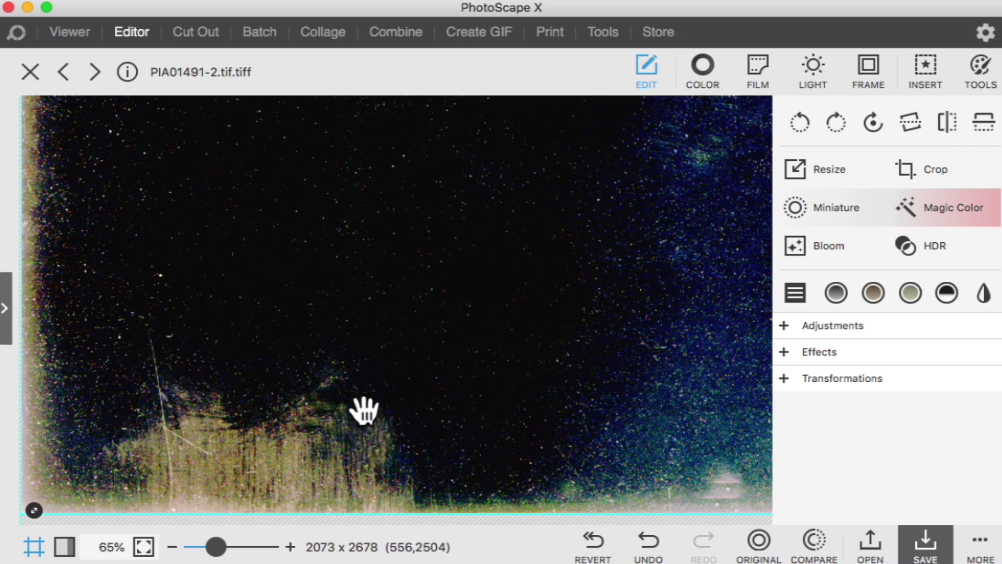
{"action": "scroll", "coordinate": [360, 412], "scroll_direction": "right", "scroll_amount": 6}
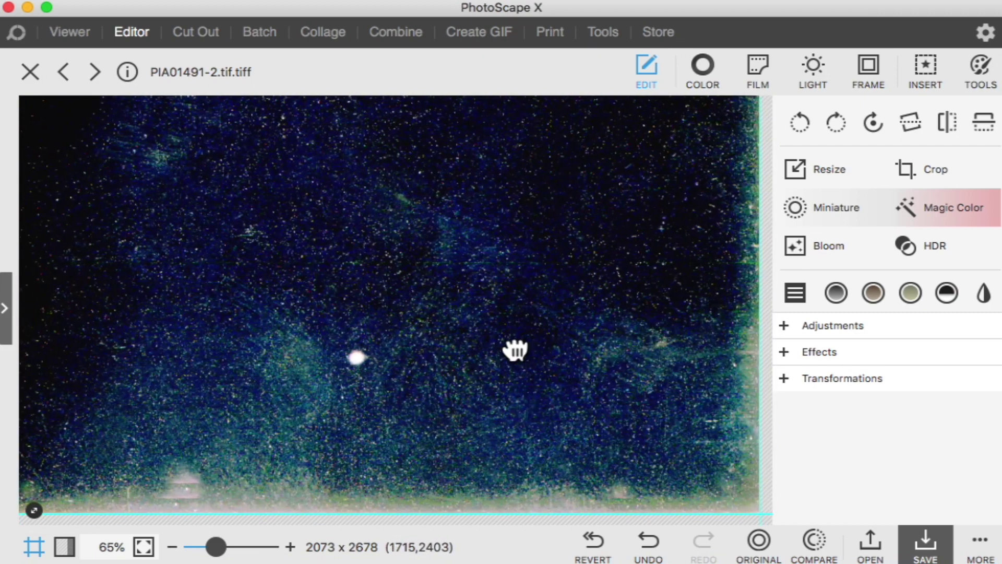
{"action": "scroll", "coordinate": [579, 355], "scroll_direction": "up", "scroll_amount": 5}
- Zoom out to 30%, then to 16%, to see the whole photo
{"action": "left_click_drag", "start_coordinate": [221, 546], "coordinate": [202, 546]}
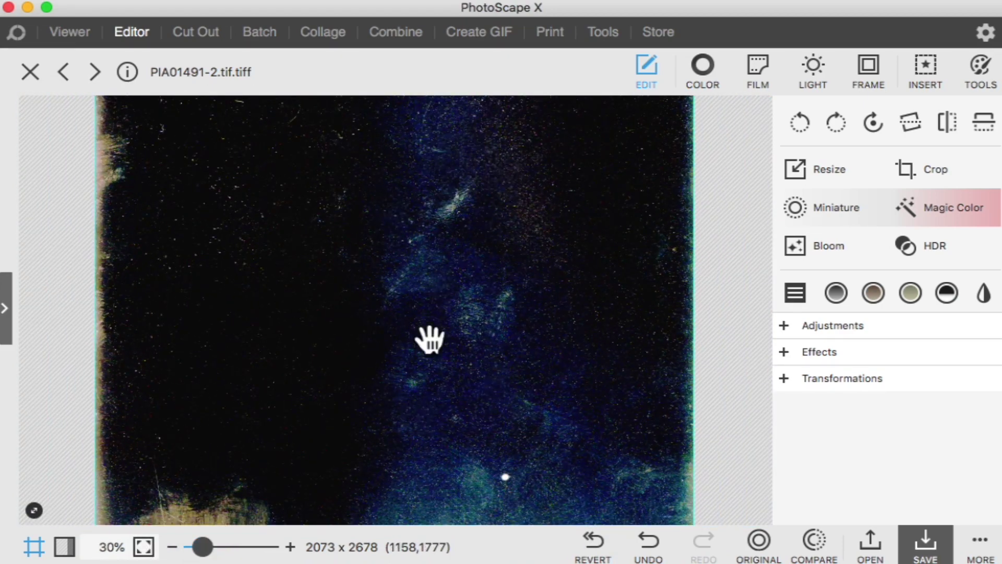
{"action": "scroll", "coordinate": [528, 270], "scroll_direction": "up", "scroll_amount": 6}
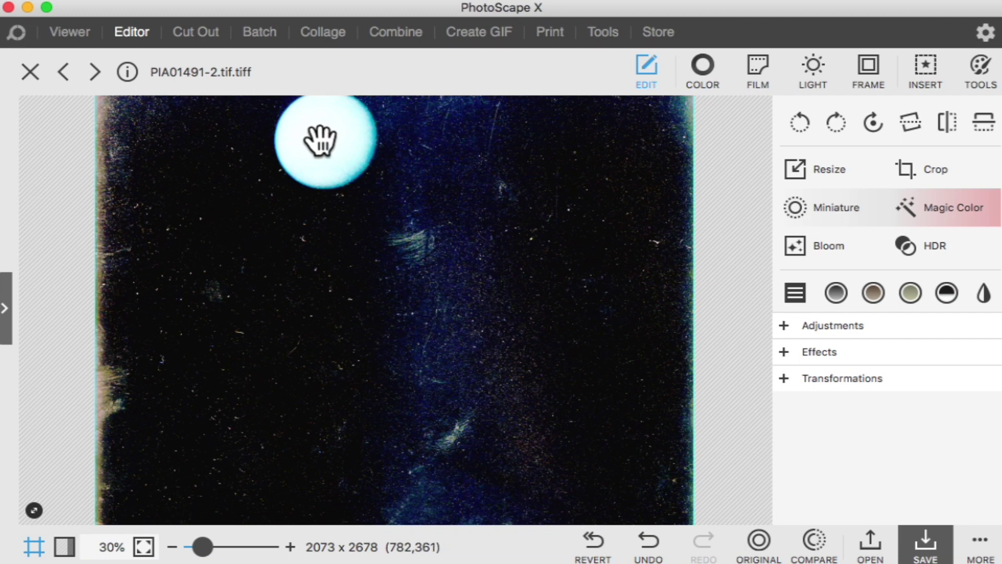
{"action": "scroll", "coordinate": [417, 233], "scroll_direction": "down", "scroll_amount": 10}
{"action": "scroll", "coordinate": [478, 240], "scroll_direction": "up", "scroll_amount": 5}
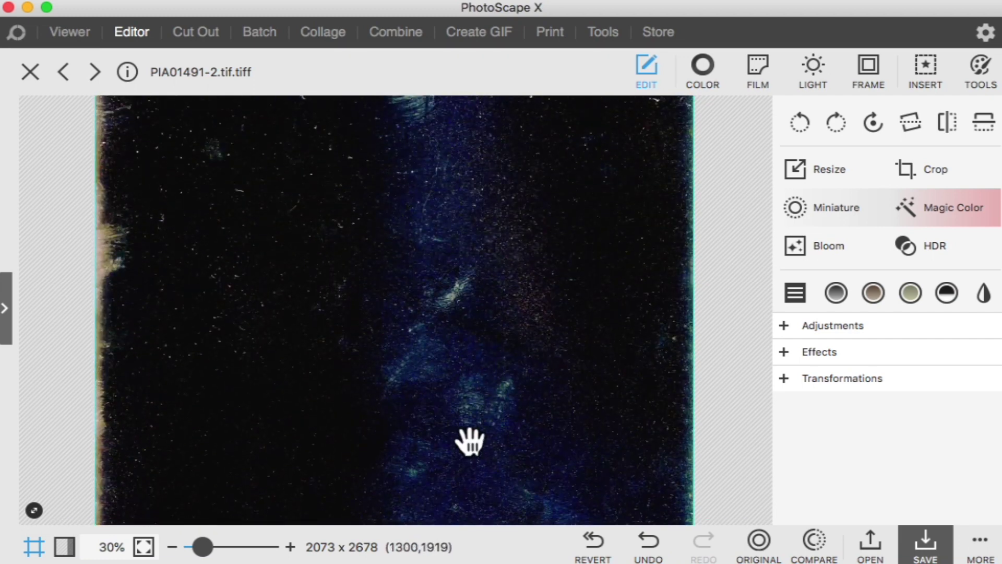
{"action": "scroll", "coordinate": [443, 226], "scroll_direction": "up", "scroll_amount": 5}
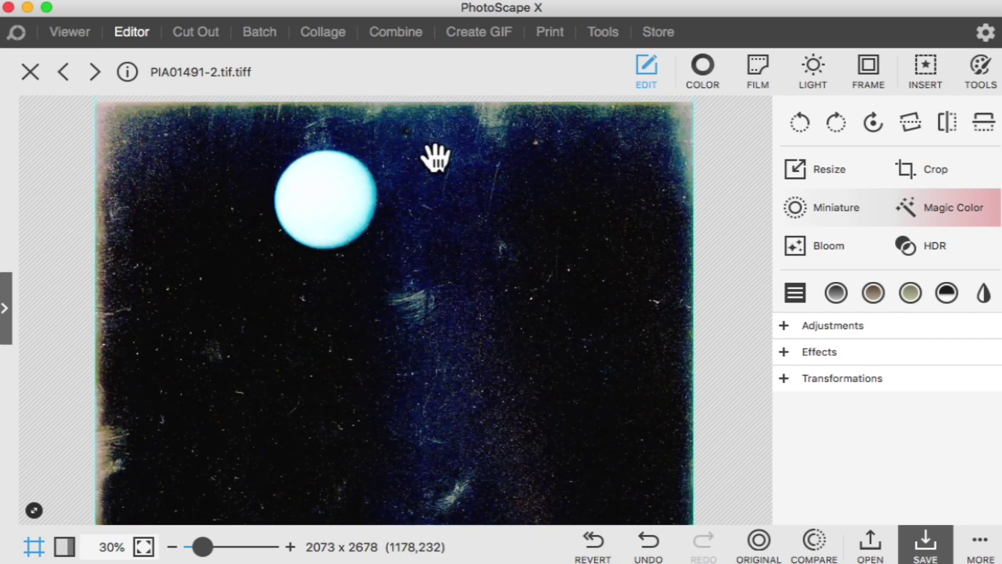
{"action": "left_click_drag", "start_coordinate": [203, 547], "coordinate": [198, 548]}
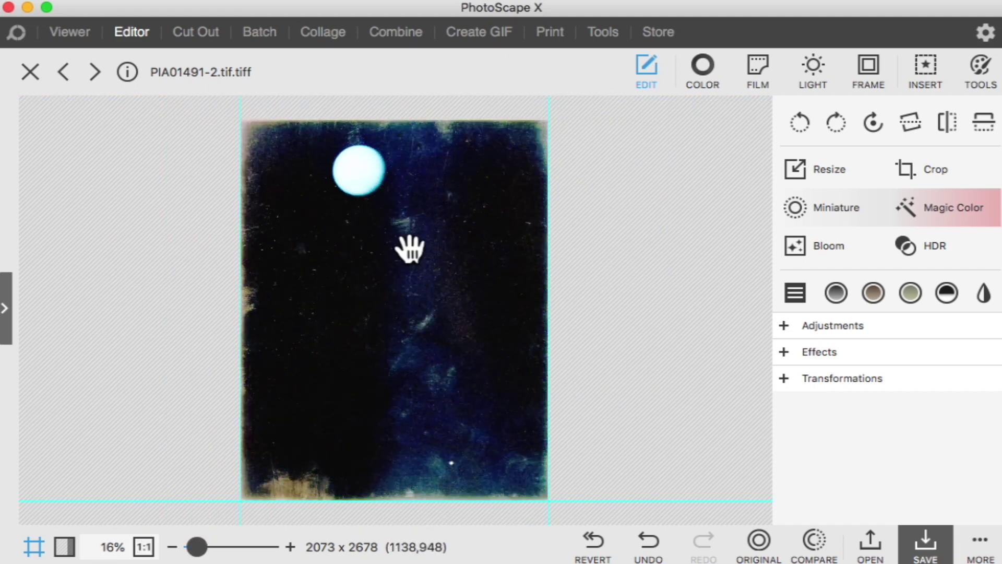
- Preview a Sharpen adjustment with Radius 100 and Amount 200
{"action": "left_click", "coordinate": [825, 324]}
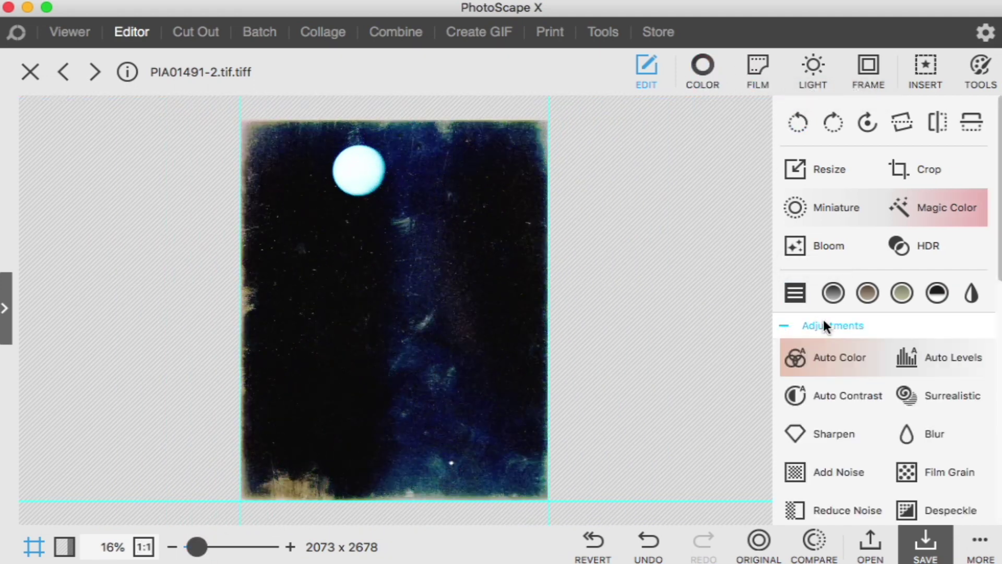
{"action": "left_click", "coordinate": [824, 435]}
{"action": "left_click", "coordinate": [891, 147]}
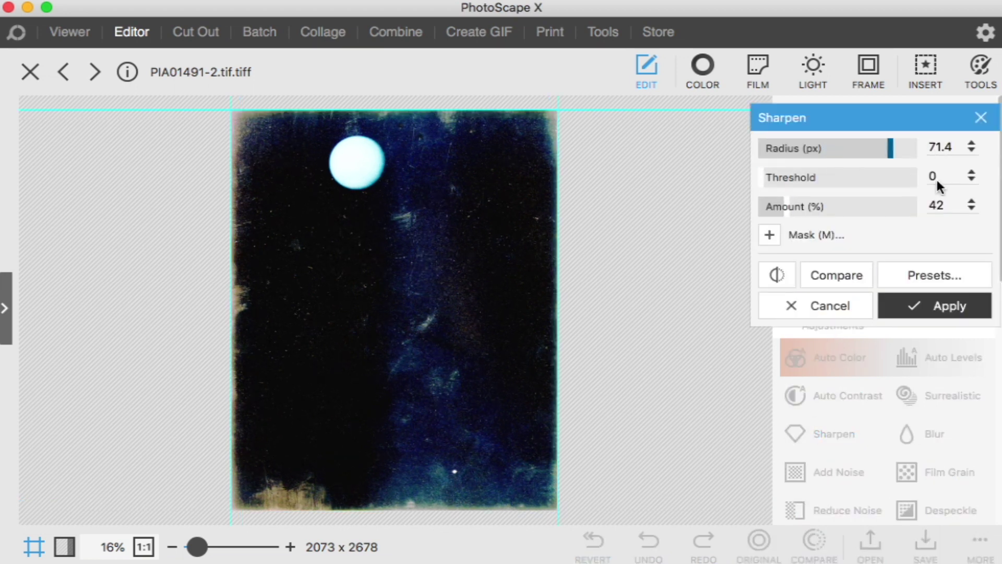
{"action": "left_click_drag", "start_coordinate": [935, 177], "coordinate": [939, 183]}
{"action": "left_click_drag", "start_coordinate": [789, 206], "coordinate": [997, 261]}
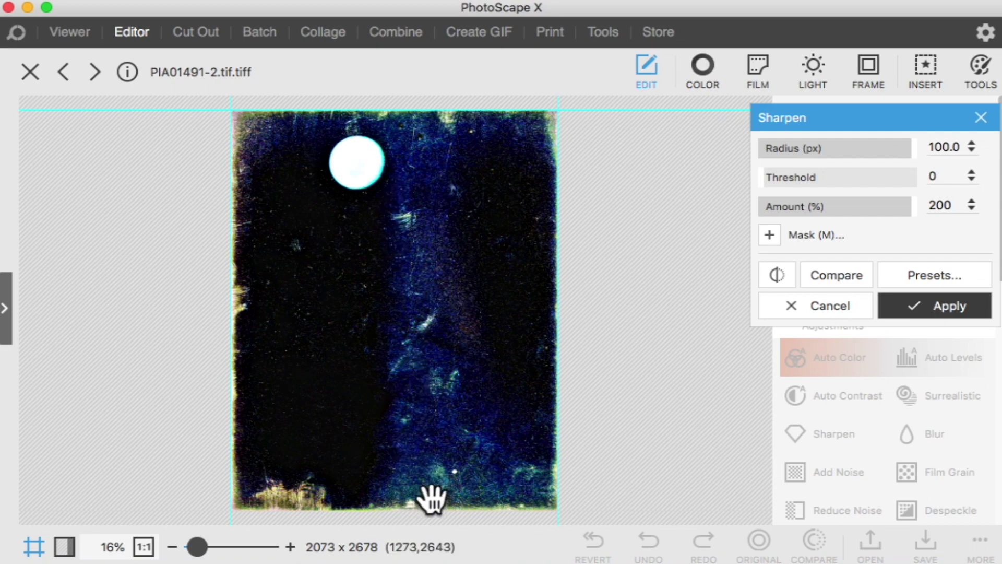
- Inspect the sharpened preview zoomed in and out, then cancel the sharpen
{"action": "mouse_move", "coordinate": [196, 548]}
{"action": "left_mouse_down"}
{"action": "mouse_move", "coordinate": [204, 552]}
{"action": "mouse_move", "coordinate": [197, 548]}
{"action": "left_mouse_up"}
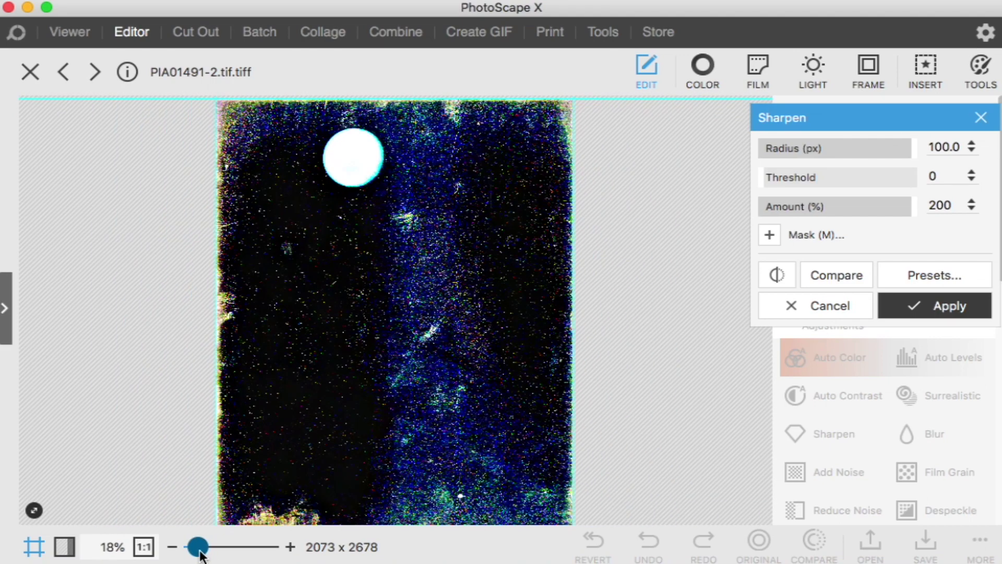
{"action": "left_click_drag", "start_coordinate": [481, 379], "coordinate": [482, 282]}
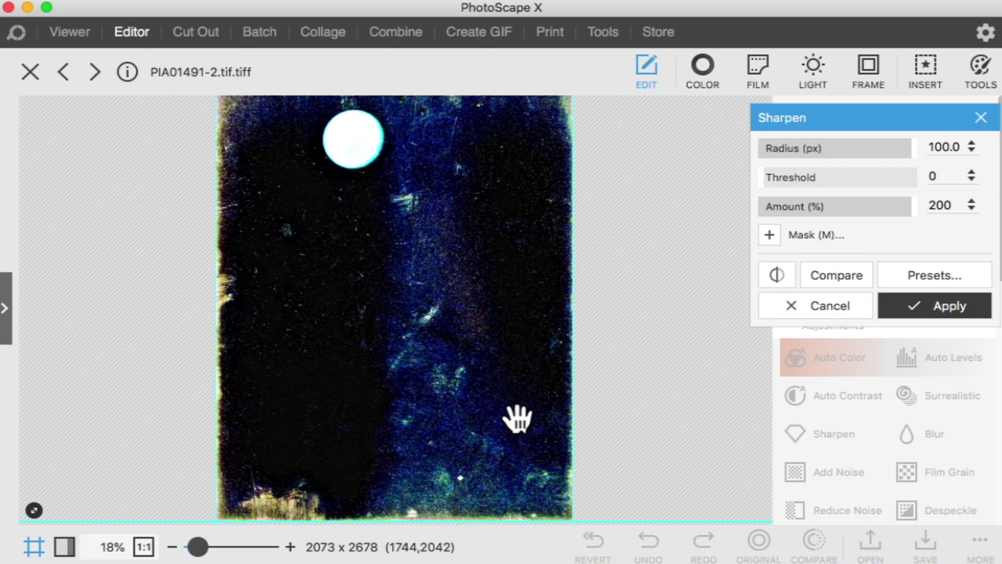
{"action": "left_click_drag", "start_coordinate": [197, 547], "coordinate": [203, 547]}
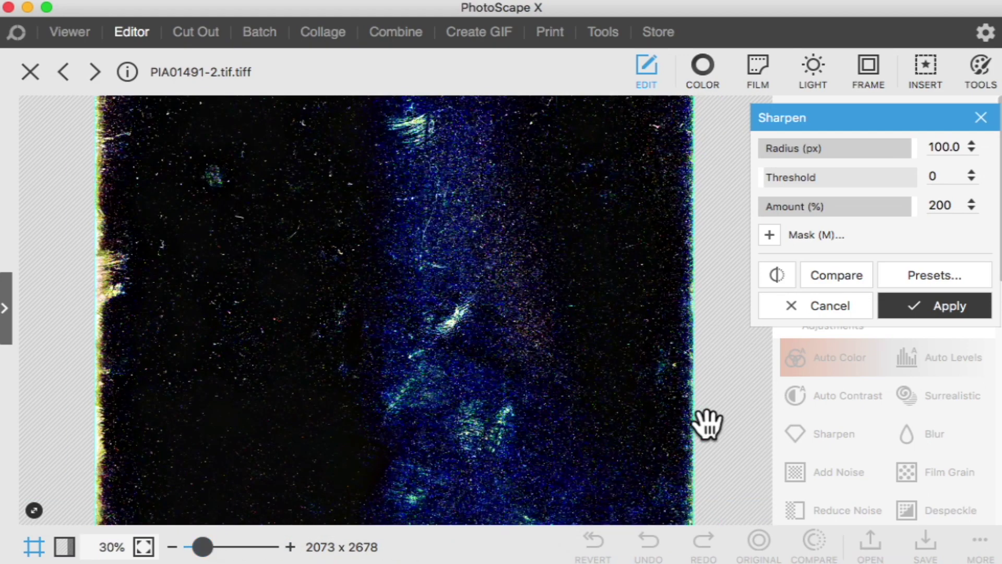
{"action": "left_click_drag", "start_coordinate": [707, 420], "coordinate": [699, 182]}
{"action": "left_click_drag", "start_coordinate": [740, 266], "coordinate": [559, 376]}
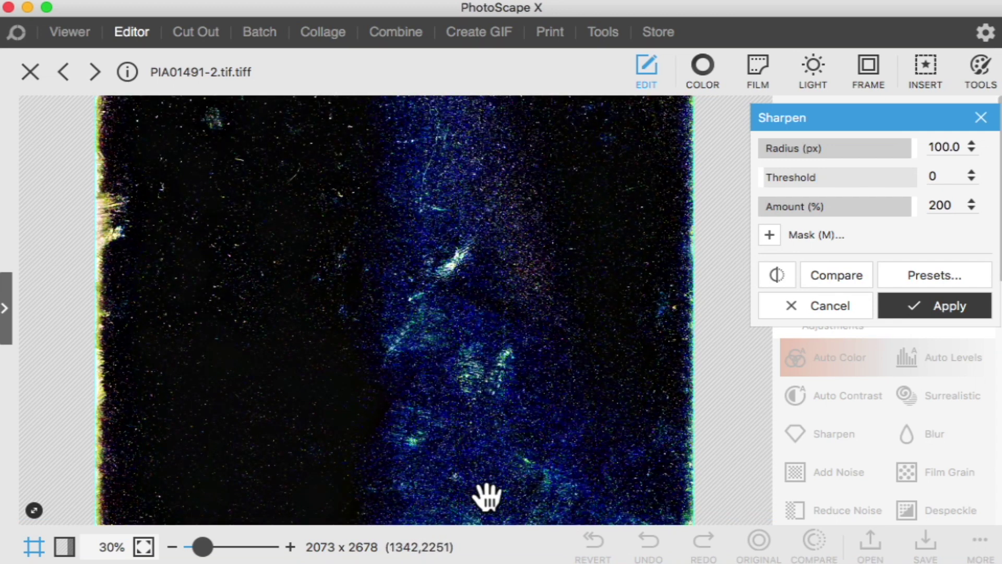
{"action": "left_click", "coordinate": [834, 305]}
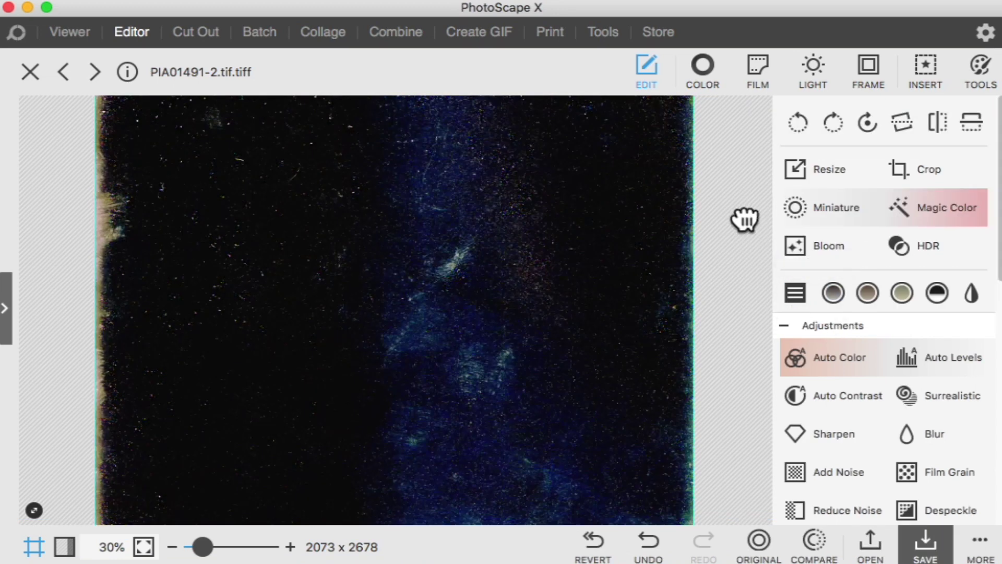
{"action": "left_click_drag", "start_coordinate": [743, 217], "coordinate": [723, 425]}
{"action": "left_click_drag", "start_coordinate": [570, 361], "coordinate": [561, 277]}
- Reload the original PIA01491-2.tif from Finder without saving the brightened edits
{"action": "scroll", "coordinate": [561, 277], "scroll_direction": "up", "scroll_amount": 4}
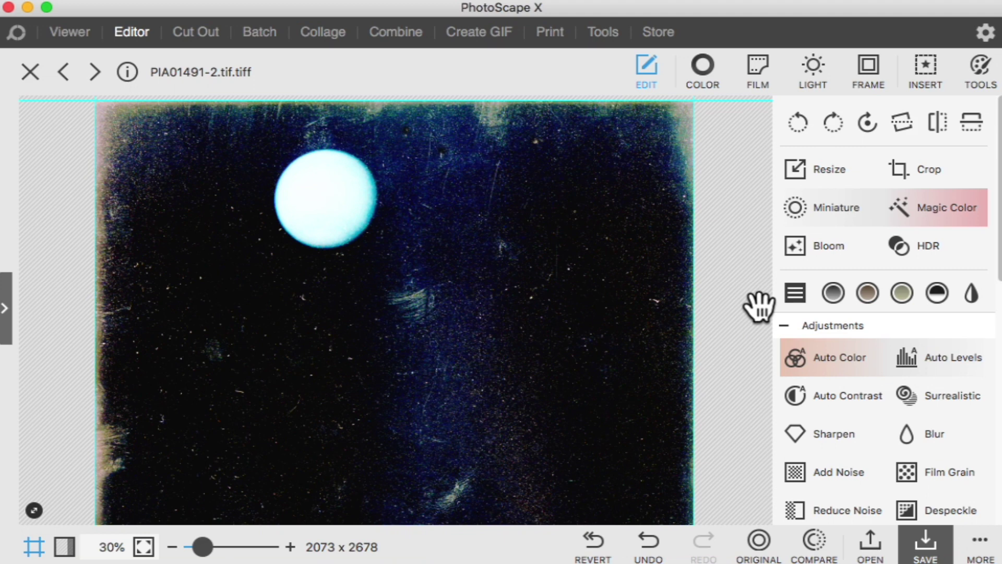
{"action": "left_click_drag", "start_coordinate": [600, 336], "coordinate": [593, 40]}
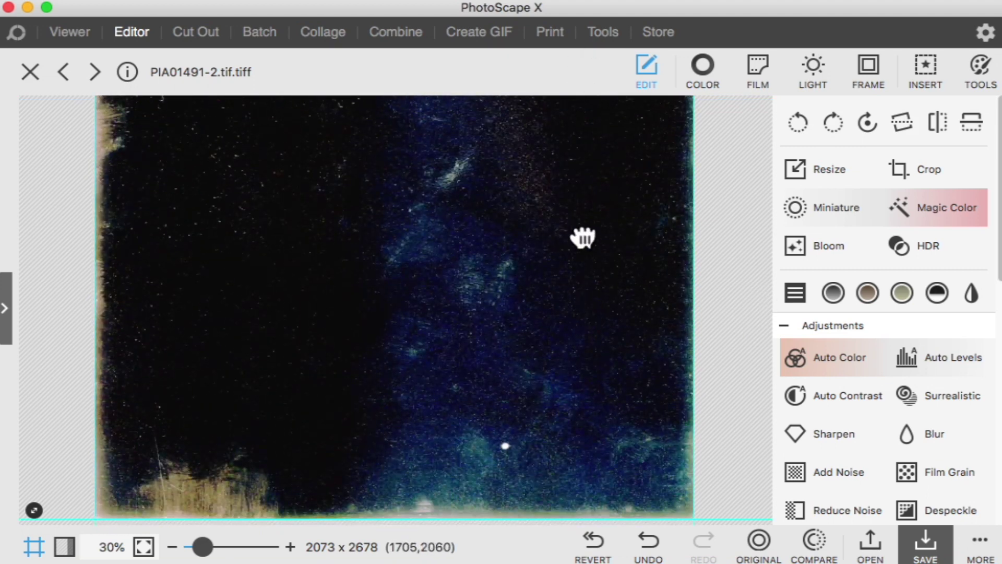
{"action": "left_click_drag", "start_coordinate": [759, 543], "coordinate": [436, 320]}
{"action": "left_click", "coordinate": [738, 337]}
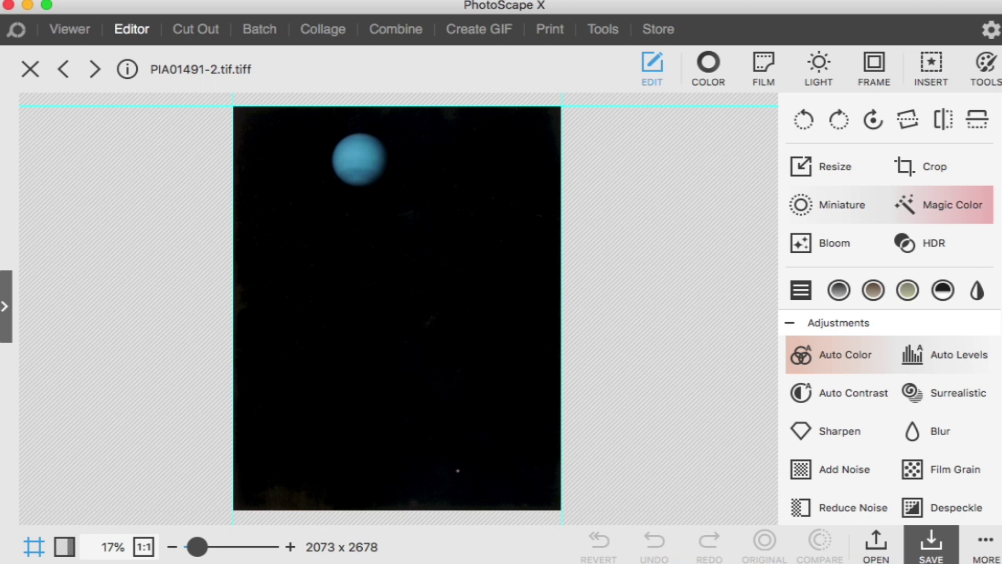
- Open the 784 x 462 original-versus-edited Neptune comparison JPEG from Finder in the Editor
{"action": "left_click_drag", "start_coordinate": [157, 397], "coordinate": [346, 331]}
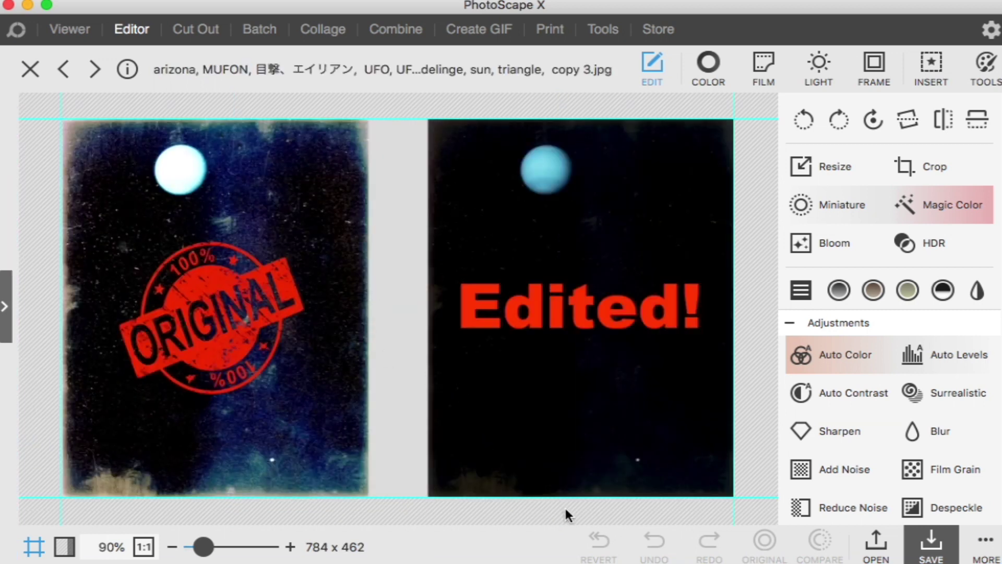